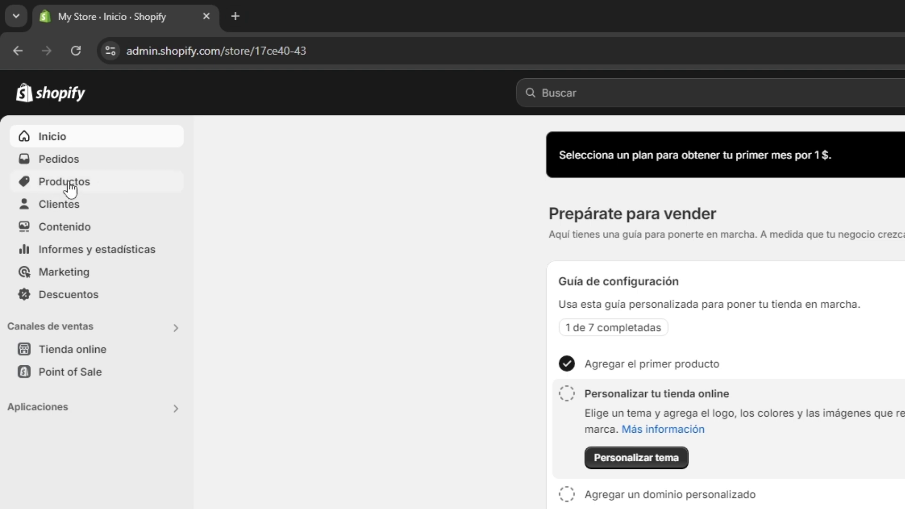
# Start a new product collection and name it RELOJES PARA HOMBRE, leaving its description empty.
pyautogui.click(46, 187)
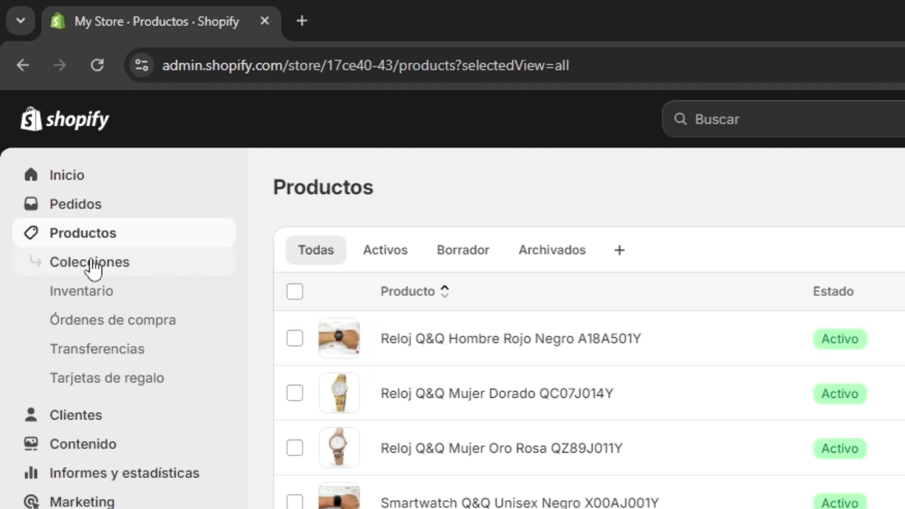
pyautogui.click(125, 272)
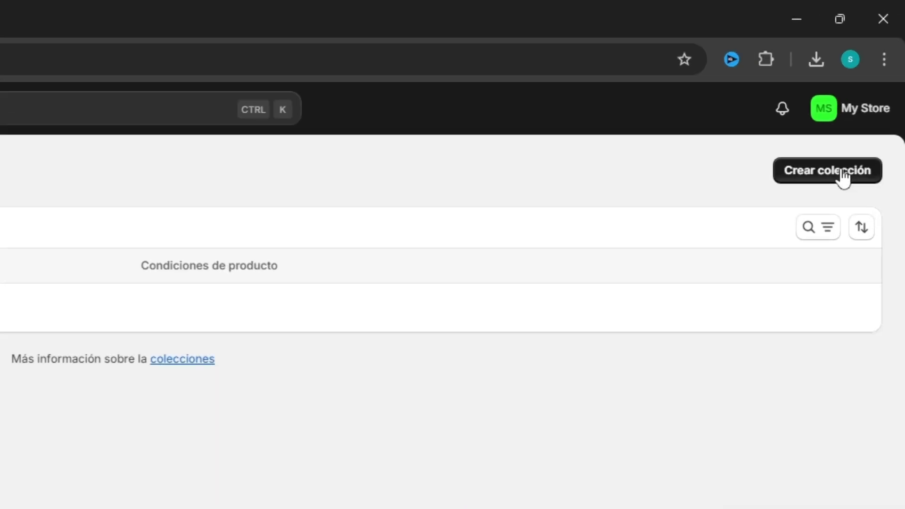
pyautogui.click(876, 89)
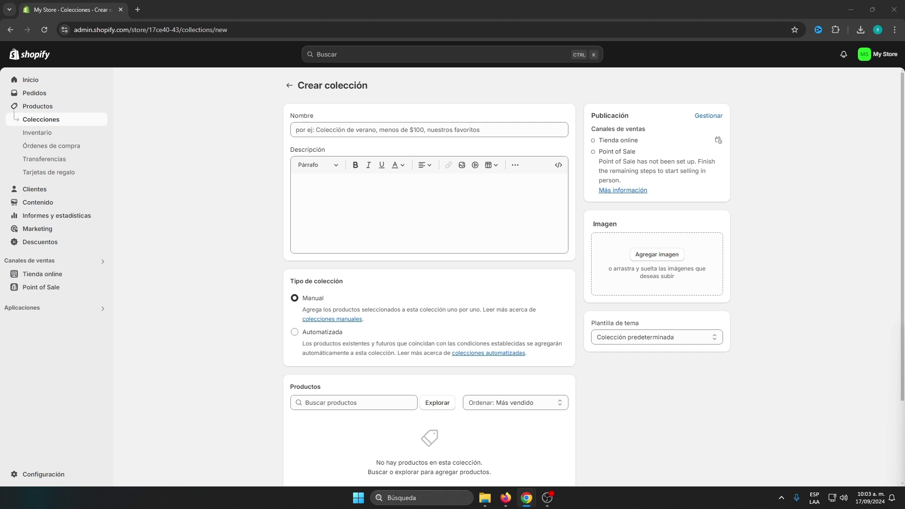
pyautogui.click(362, 134)
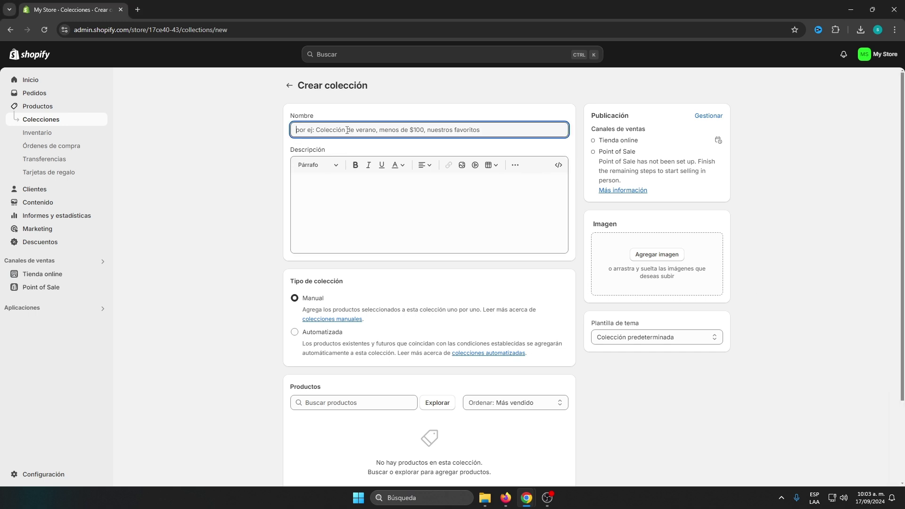
pyautogui.write('RELOJES PARA HOMBRE')
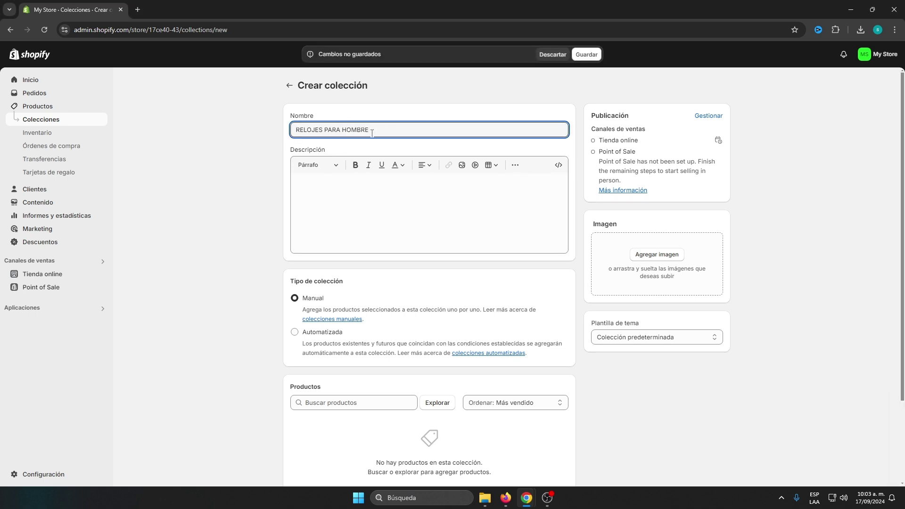
pyautogui.click(359, 198)
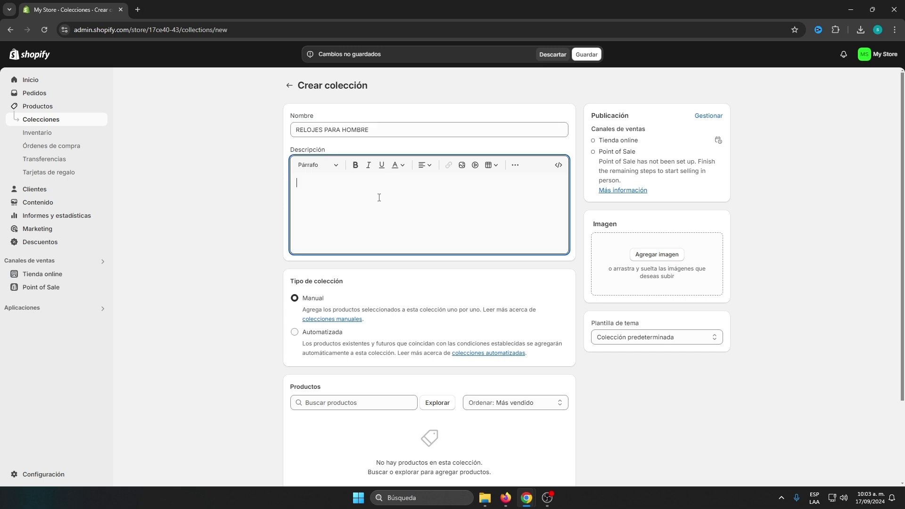
# Keep the collection type Manual and add Reloj Q&Q Hombre Rojo Negro A18A501Y and Smartwatch Q&Q Unisex Negro X00AJ001Y to it.
pyautogui.scroll(-2, 379, 198)
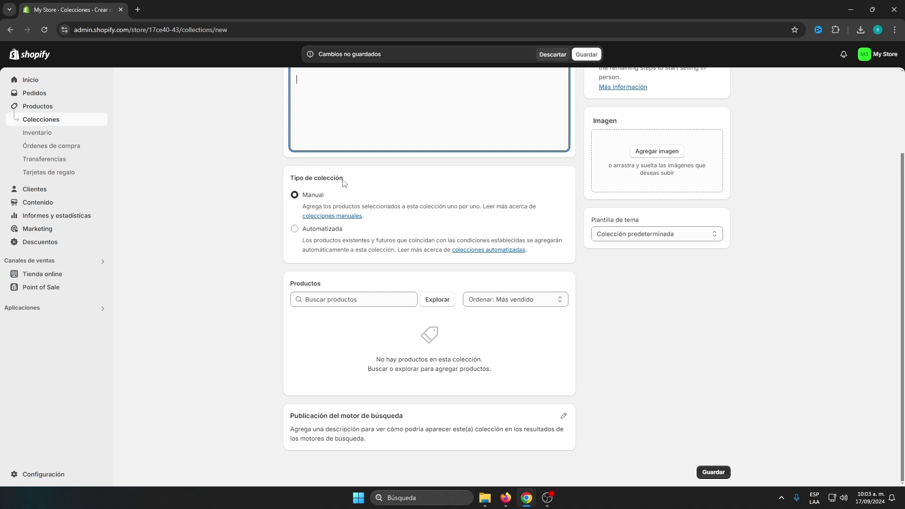
pyautogui.moveTo(345, 182); pyautogui.dragTo(286, 184)
pyautogui.click(296, 198)
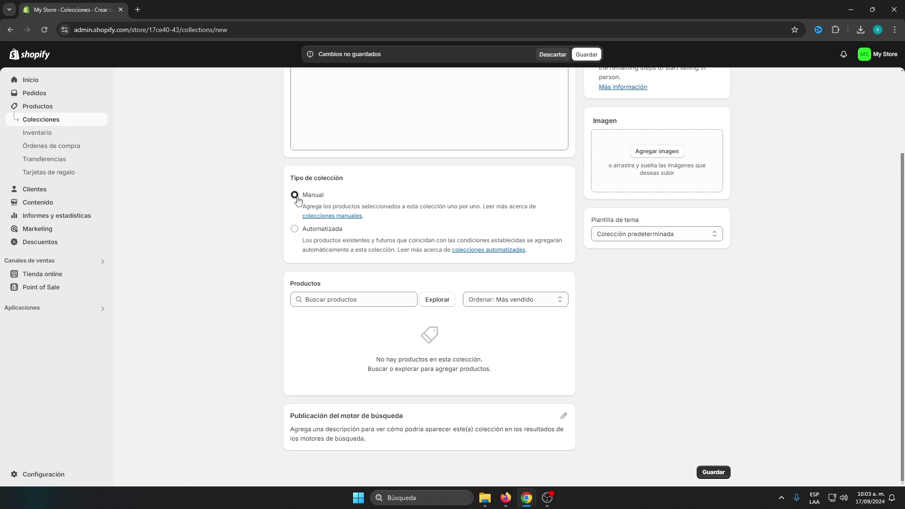
pyautogui.moveTo(325, 287); pyautogui.dragTo(290, 287)
pyautogui.click(437, 300)
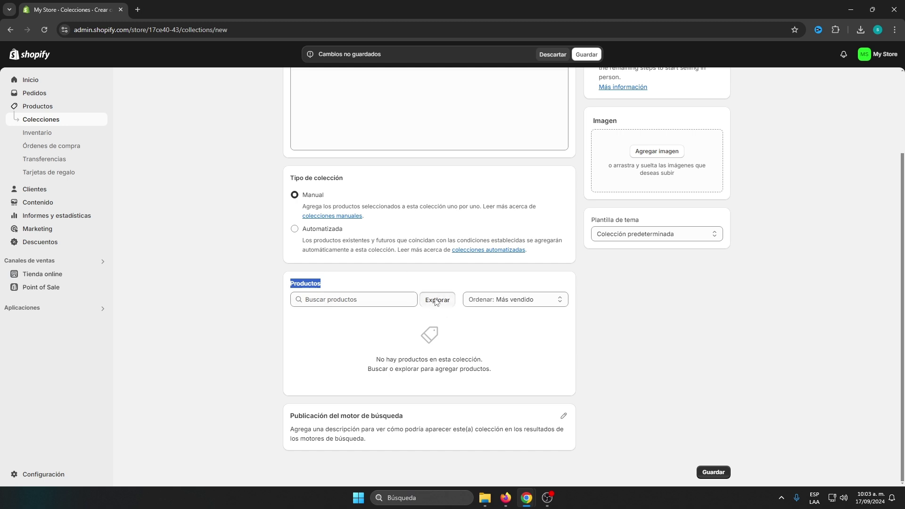
pyautogui.click(318, 259)
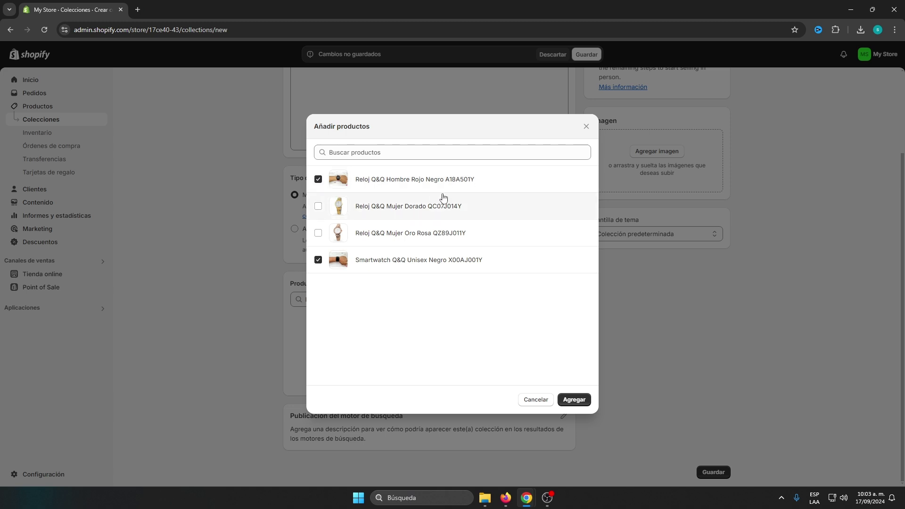
pyautogui.click(573, 400)
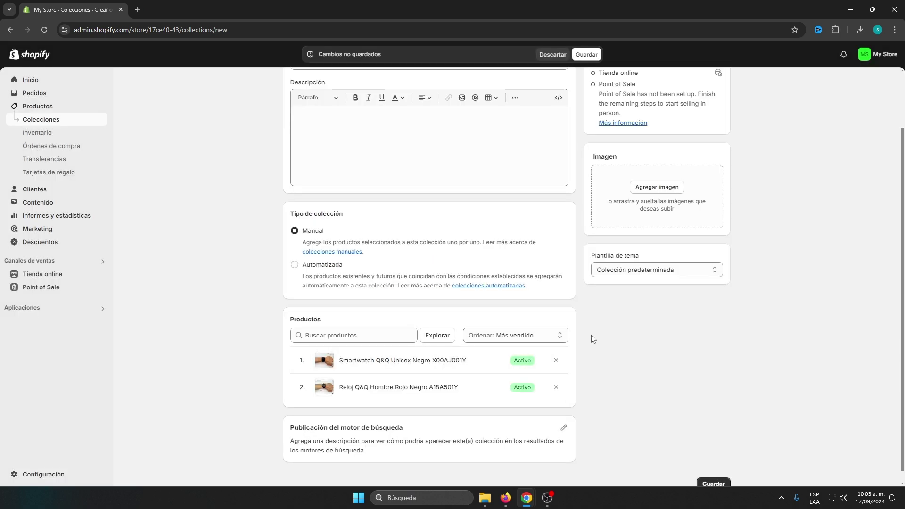
# Upload the men's watch picture from the Descargas folder as the collection image and save the collection.
pyautogui.scroll(3, 592, 339)
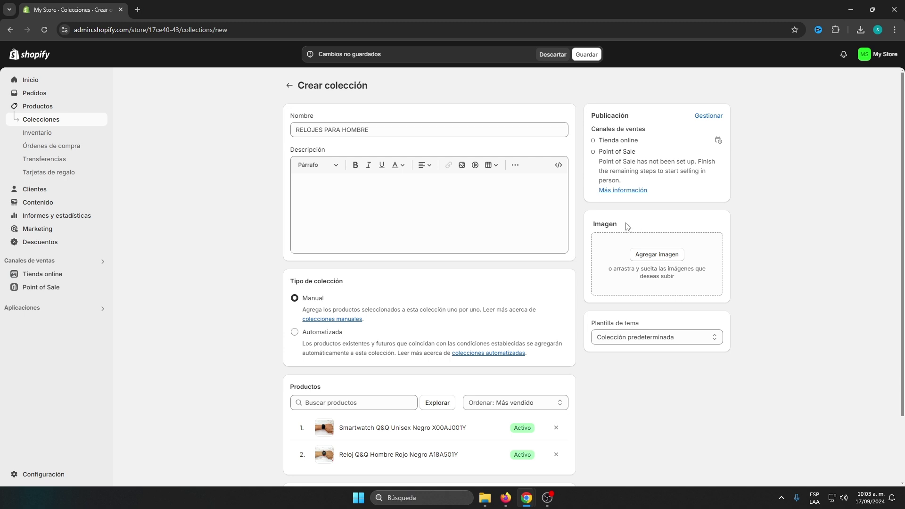
pyautogui.moveTo(628, 227); pyautogui.dragTo(593, 231)
pyautogui.click(651, 257)
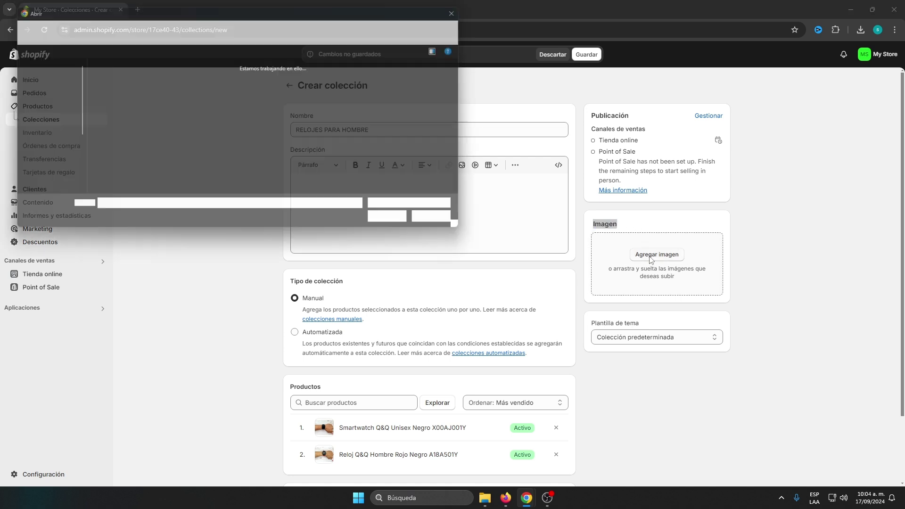
pyautogui.click(43, 141)
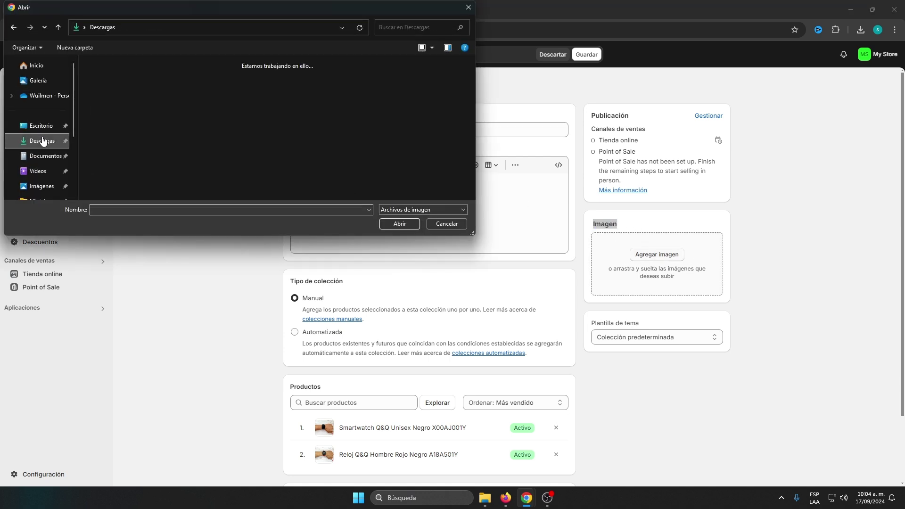
pyautogui.click(56, 143)
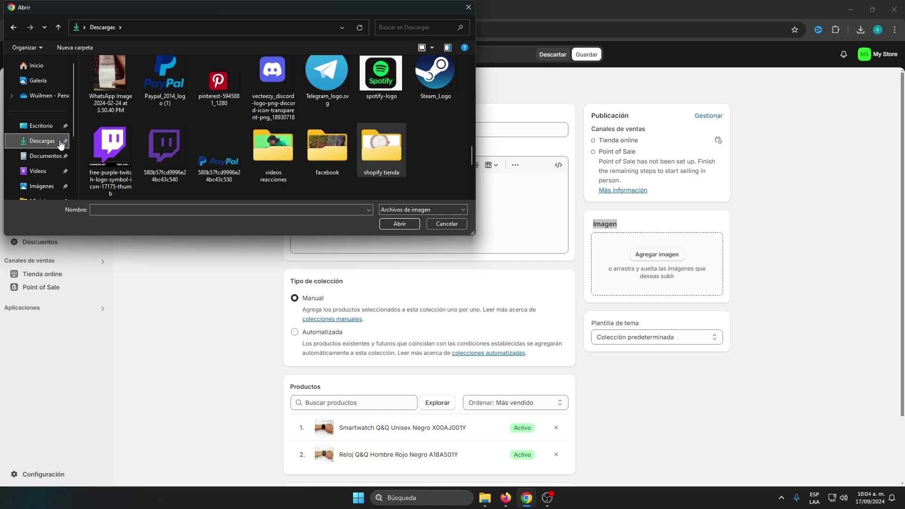
pyautogui.click(118, 99)
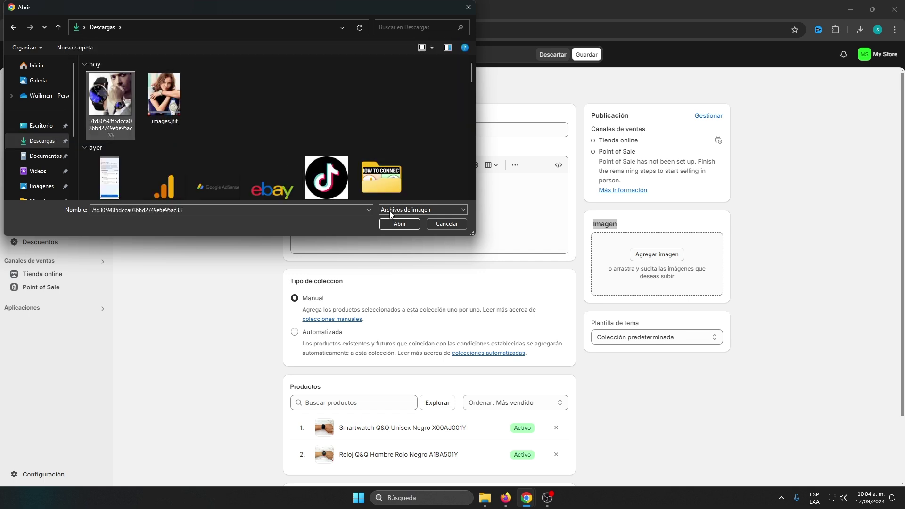
pyautogui.click(391, 221)
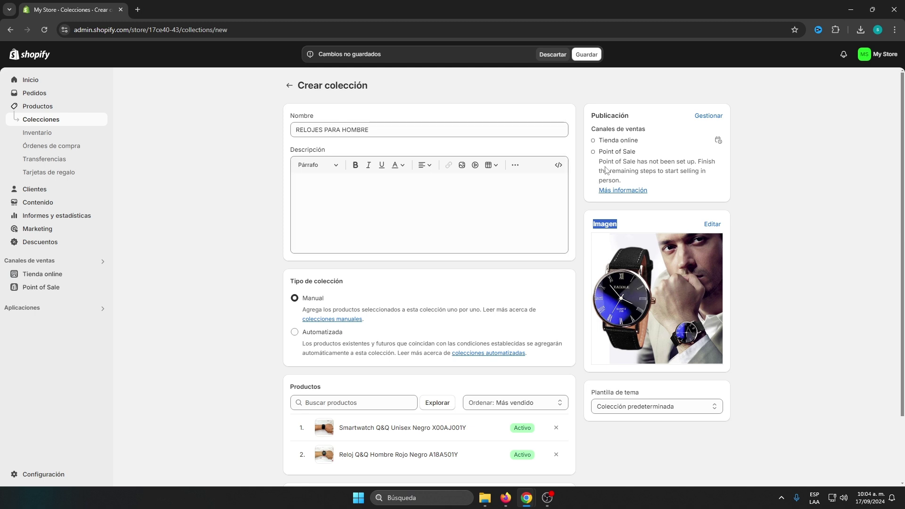
pyautogui.click(587, 56)
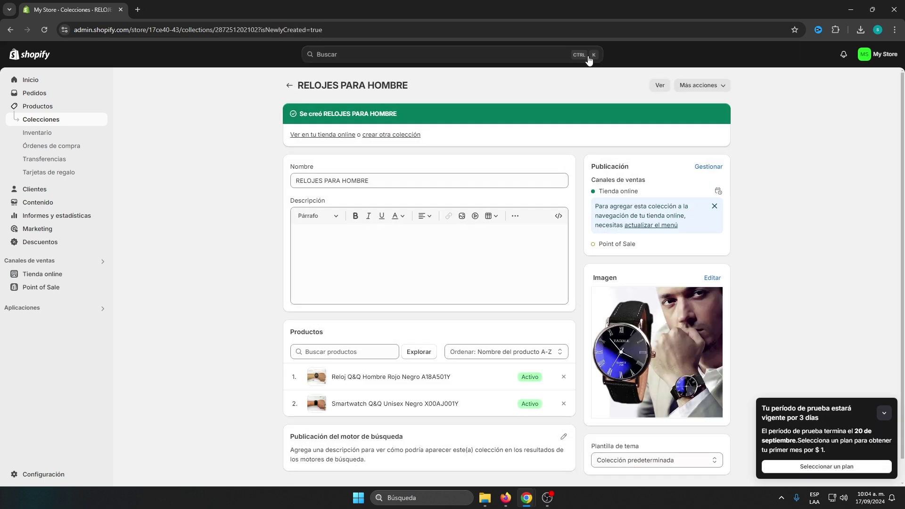
# Create a RELOJES PARA MUJER collection with the two Q&Q Mujer watches and a women's watch image, then return to the collections list.
pyautogui.click(289, 85)
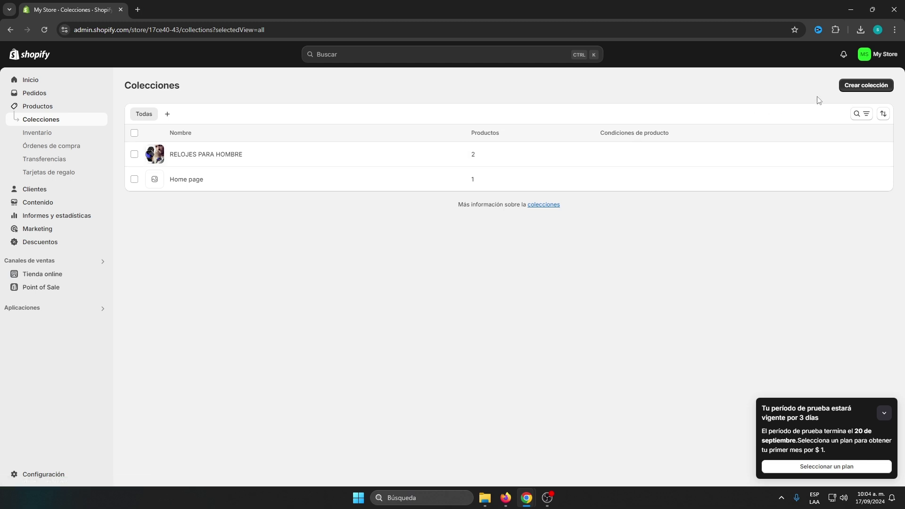
pyautogui.click(854, 87)
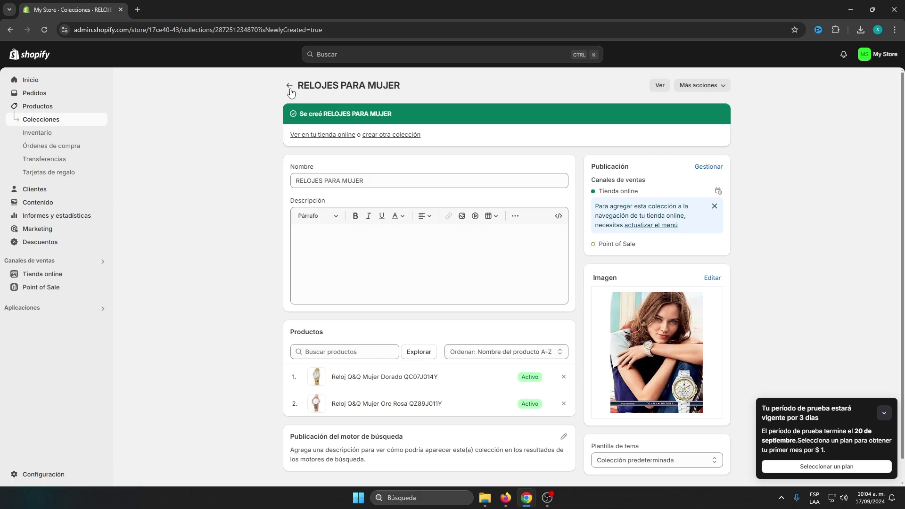
pyautogui.click(289, 86)
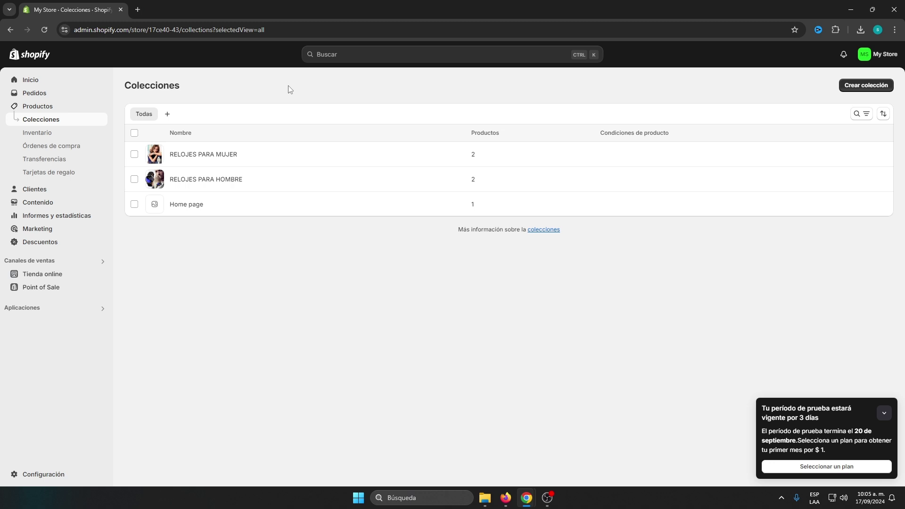
# Open the online store's current Dawn theme for customization.
pyautogui.click(58, 278)
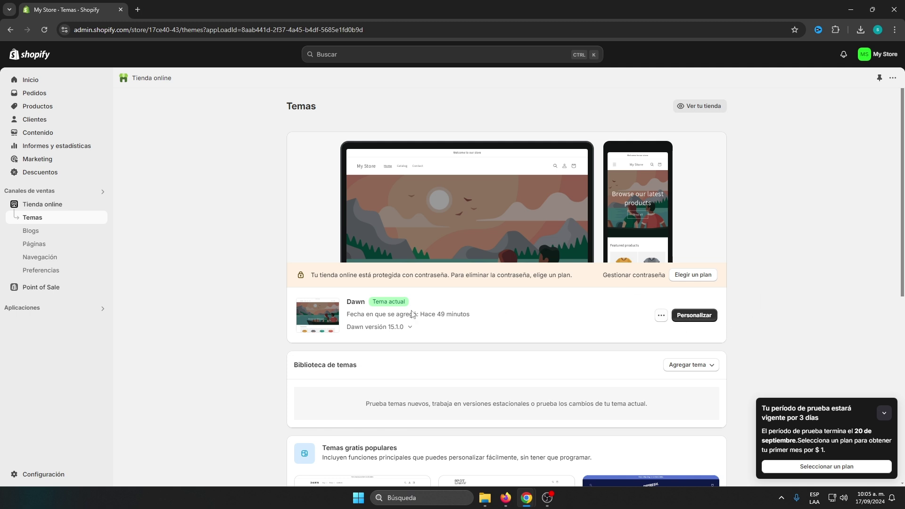
pyautogui.moveTo(349, 306); pyautogui.dragTo(423, 309)
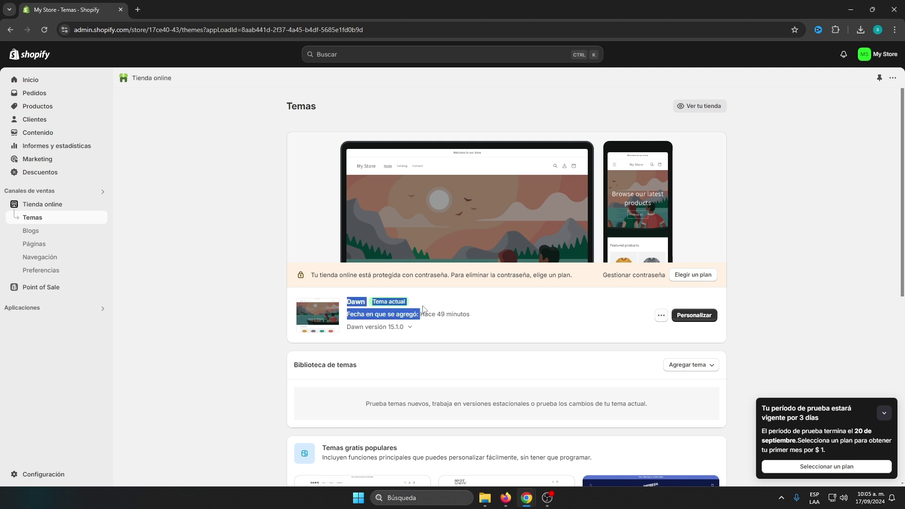
pyautogui.click(697, 316)
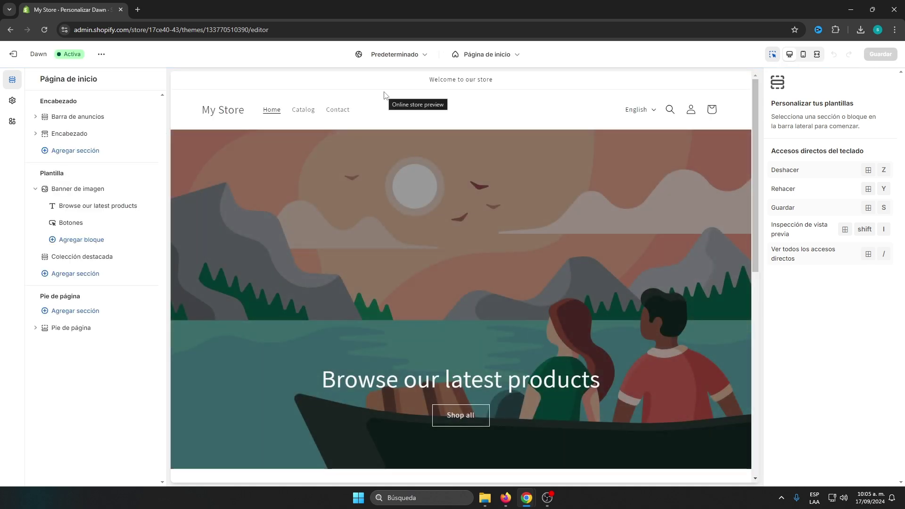
# Add a Lista de colecciones section to the home page template below the featured products.
pyautogui.scroll(-4, 467, 159)
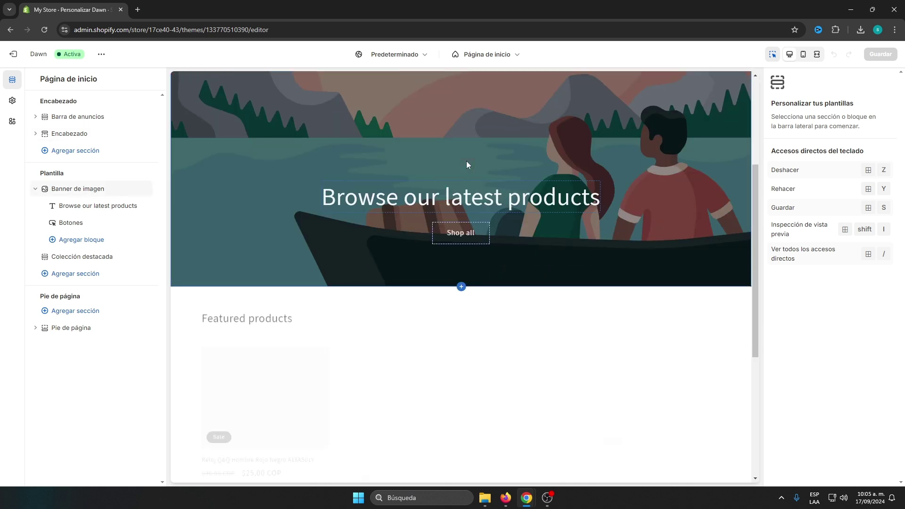
pyautogui.scroll(-6, 466, 164)
pyautogui.scroll(3, 451, 188)
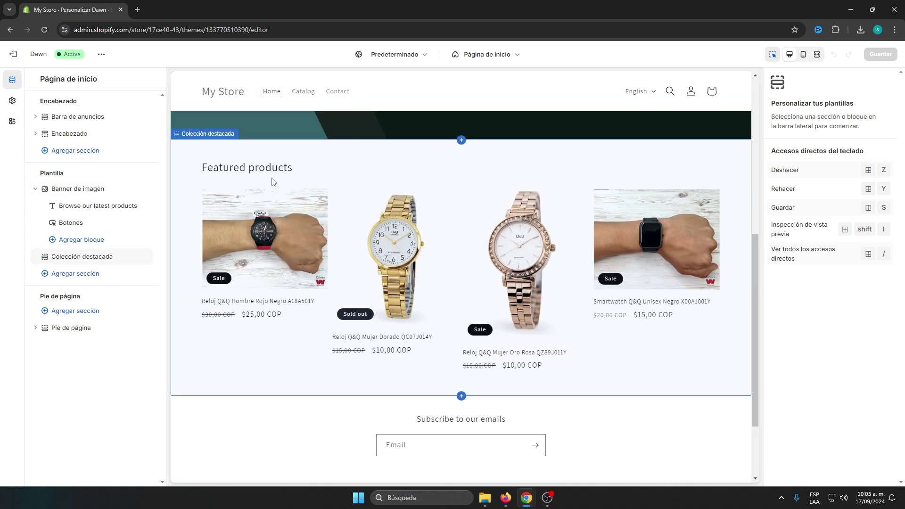
pyautogui.moveTo(296, 174); pyautogui.dragTo(202, 168)
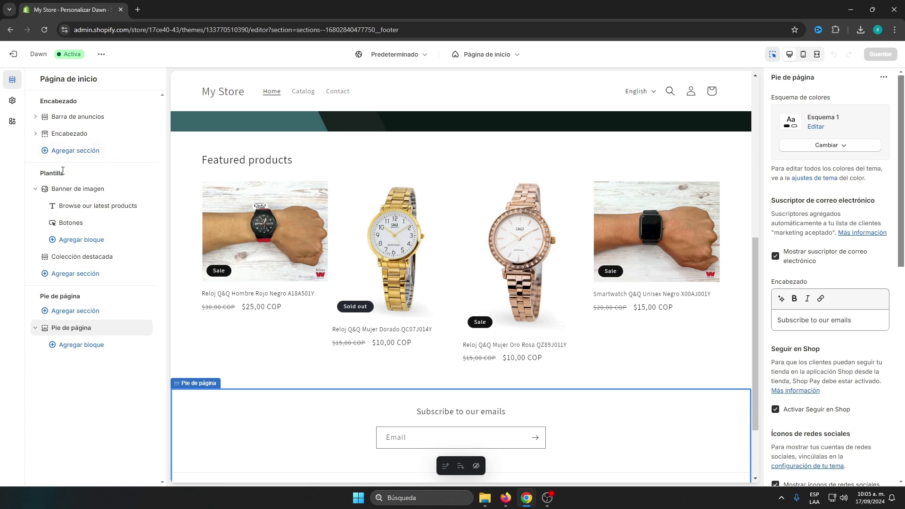
pyautogui.moveTo(62, 170); pyautogui.dragTo(41, 175)
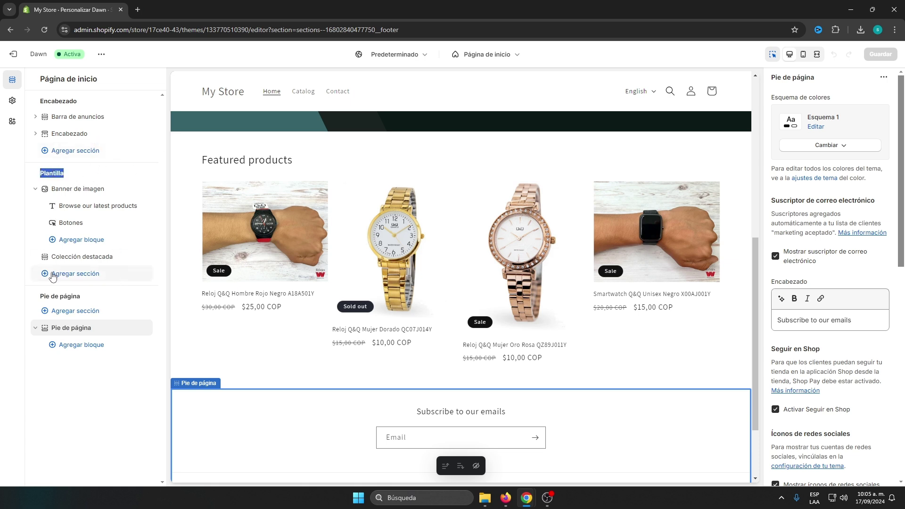
pyautogui.click(96, 278)
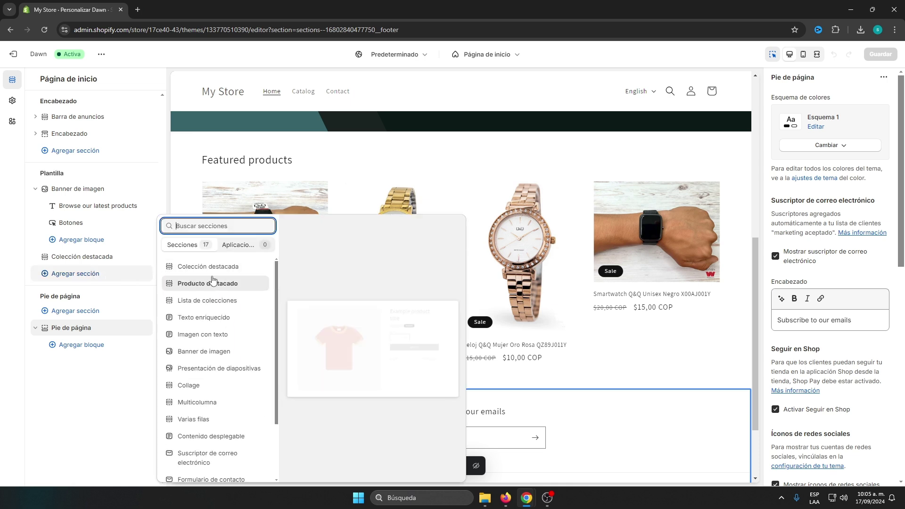
pyautogui.click(230, 305)
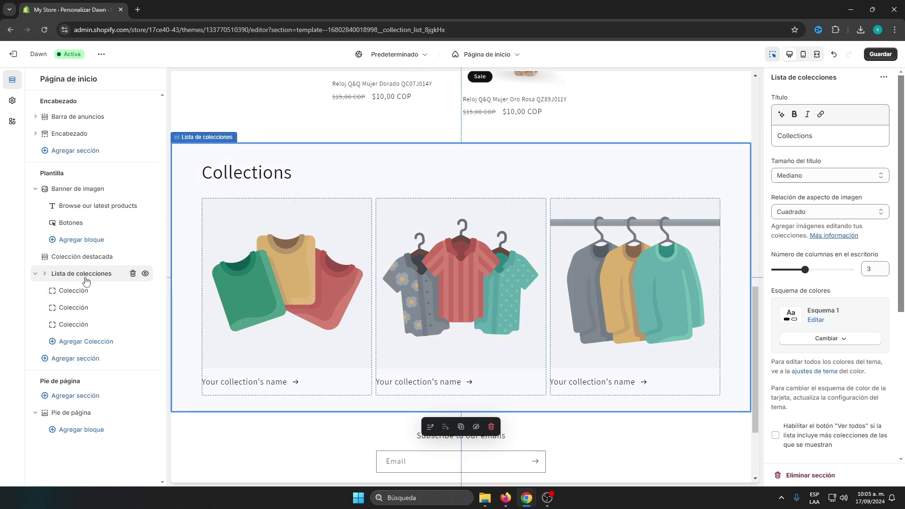
# Assign the RELOJES PARA HOMBRE collection to the first block of the collection list.
pyautogui.click(88, 293)
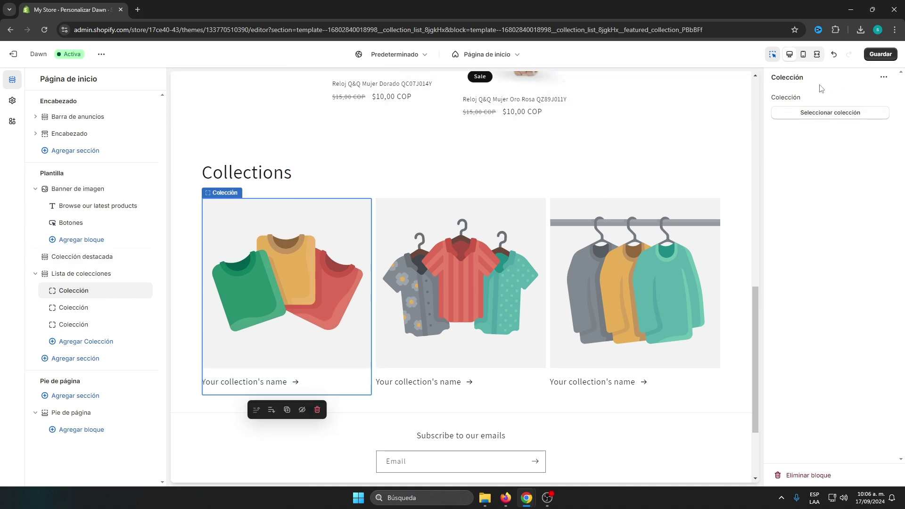
pyautogui.click(828, 114)
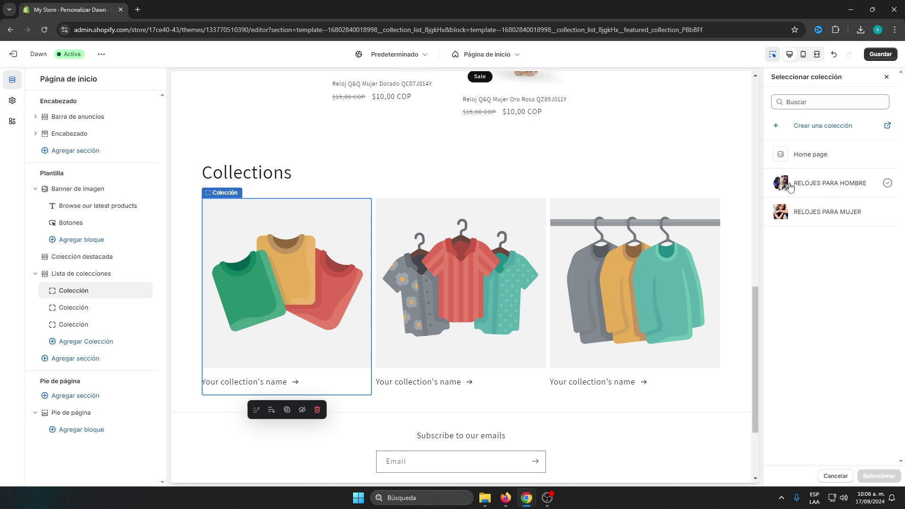
pyautogui.click(842, 187)
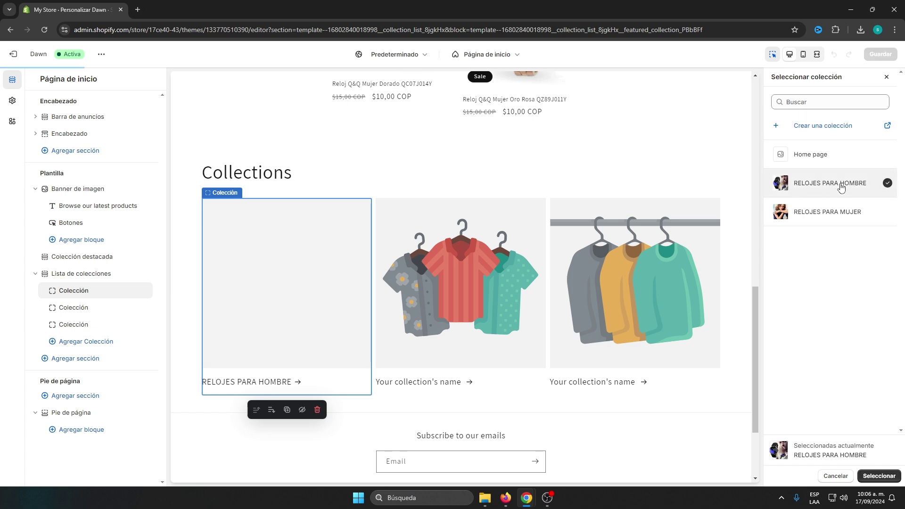
pyautogui.click(879, 477)
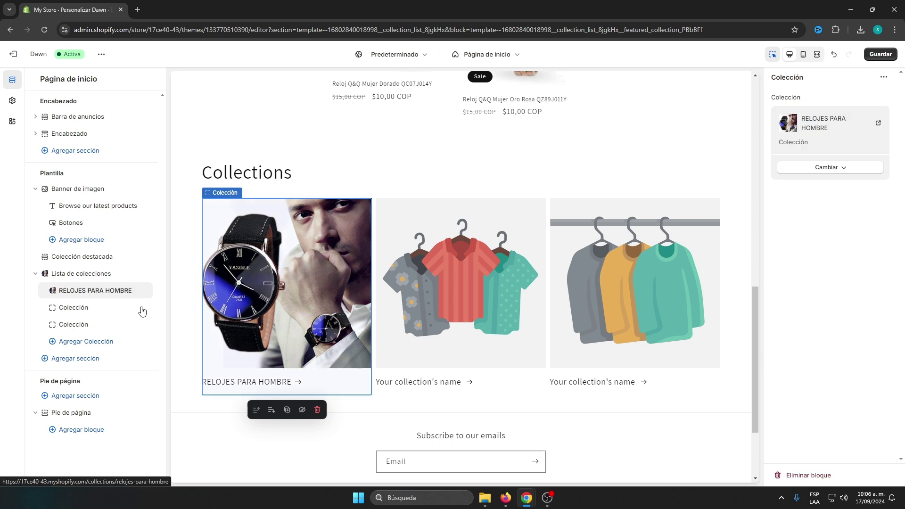
# Assign the RELOJES PARA MUJER collection to the second block of the collection list and delete the empty third block.
pyautogui.click(92, 307)
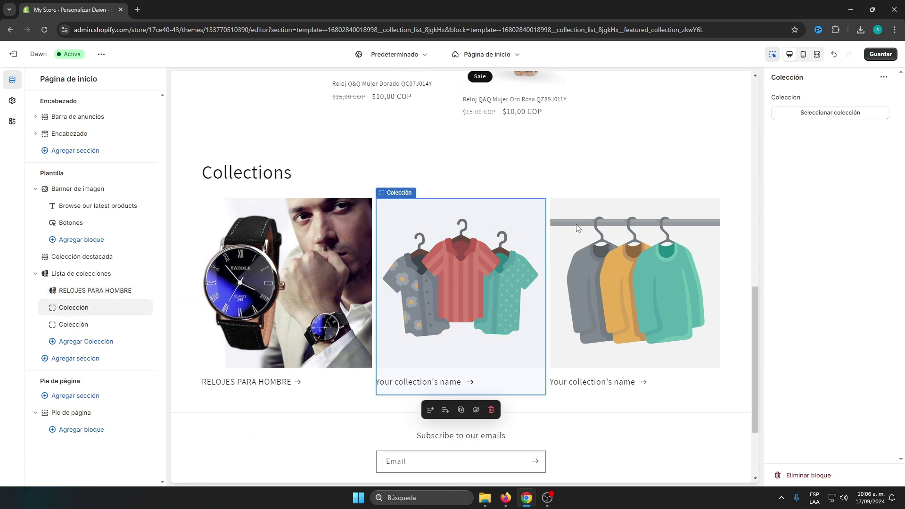
pyautogui.click(812, 114)
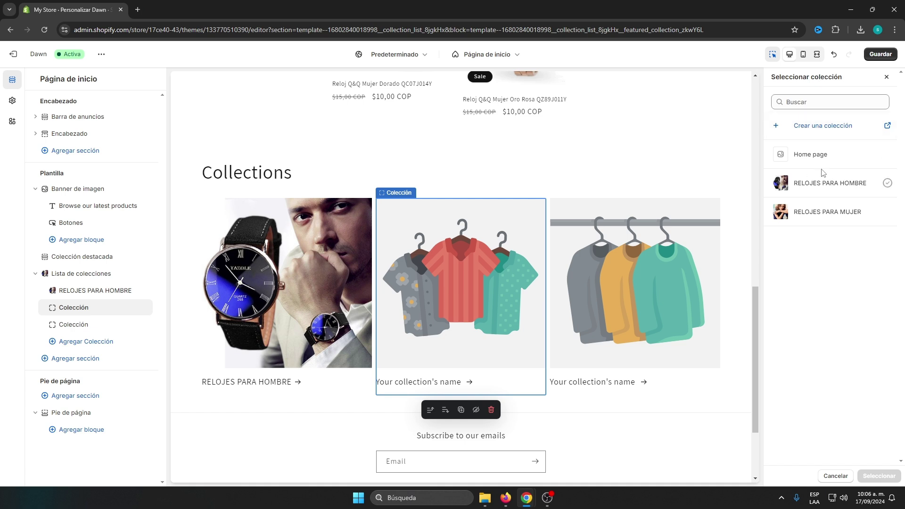
pyautogui.click(826, 213)
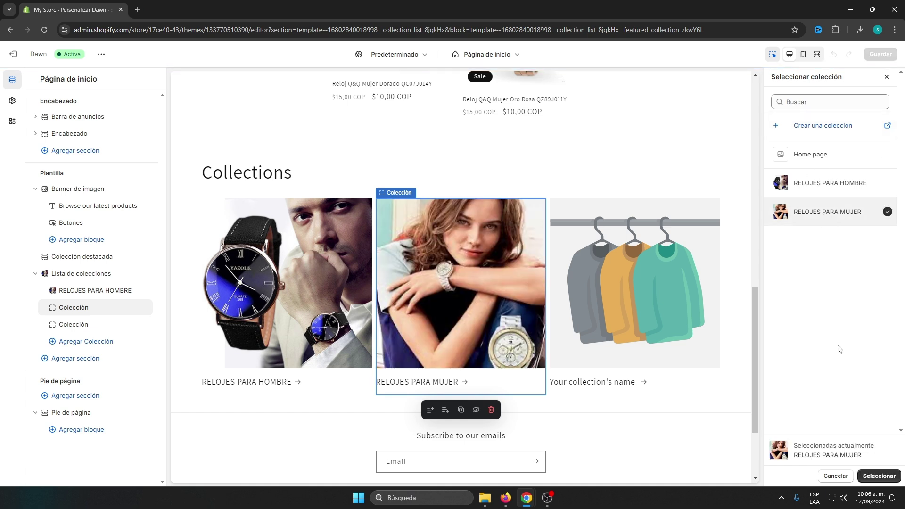
pyautogui.click(871, 475)
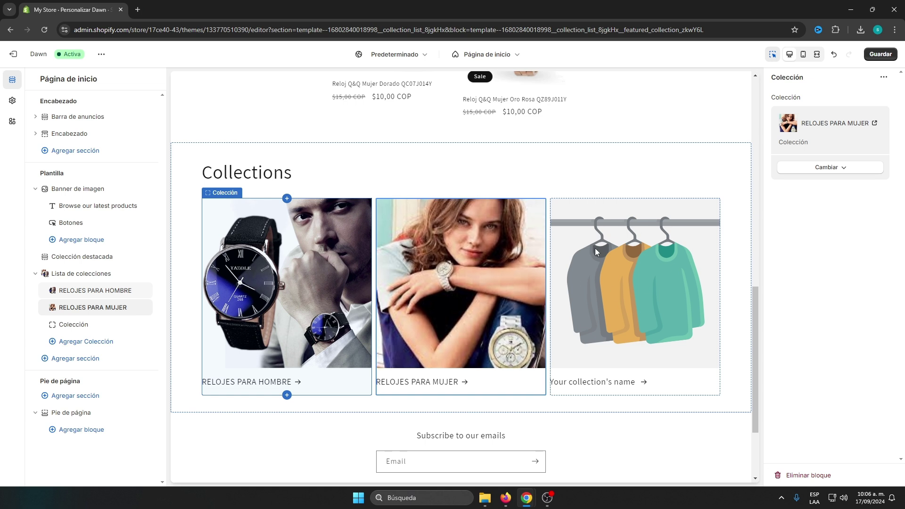
pyautogui.moveTo(77, 328)
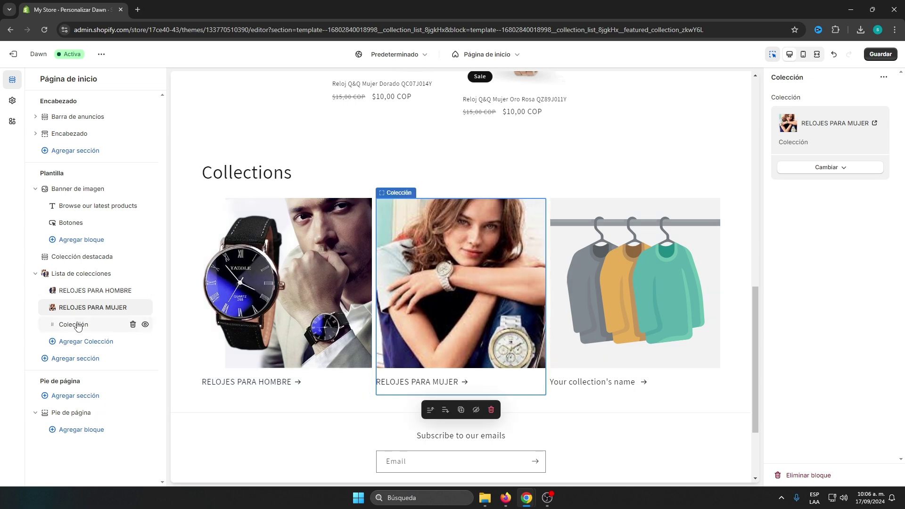
pyautogui.click(134, 327)
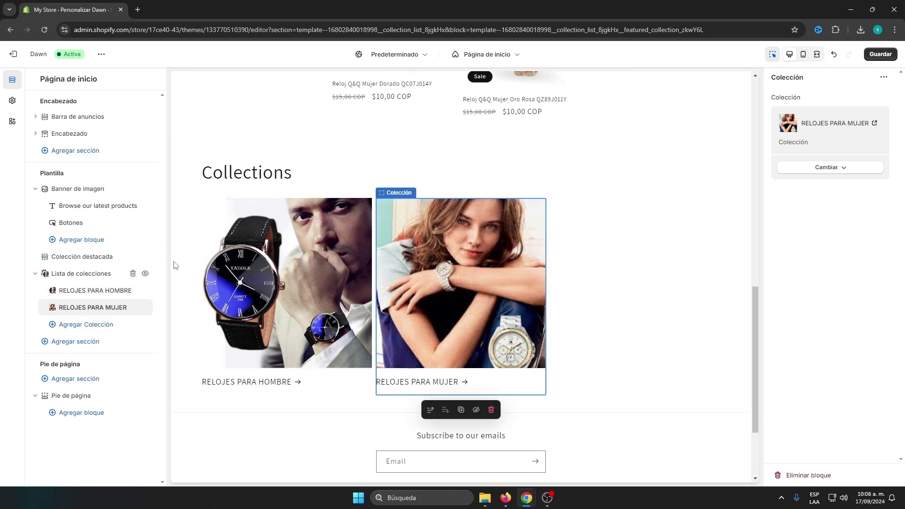
# Replace the collection list section's title with JAJAJAJAJAJAJ.
pyautogui.click(268, 176)
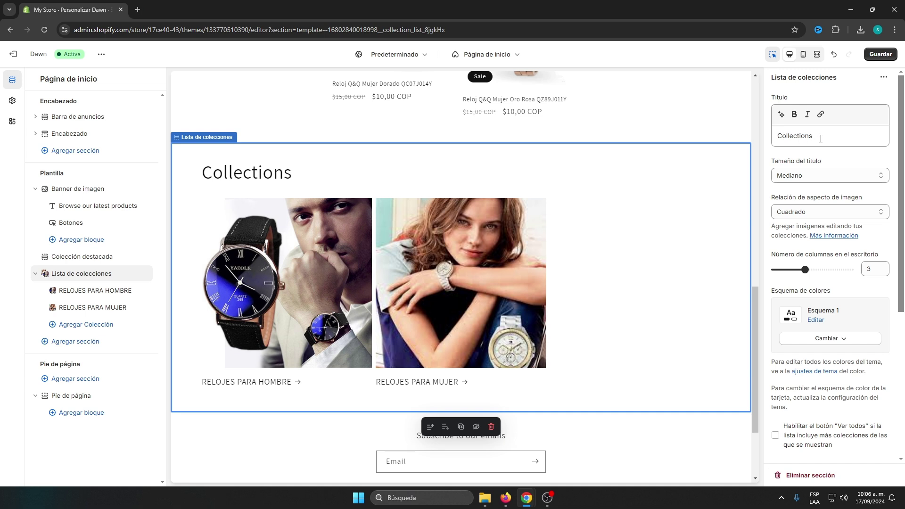
pyautogui.moveTo(821, 138); pyautogui.dragTo(724, 139)
pyautogui.write('JAJAJAJ')
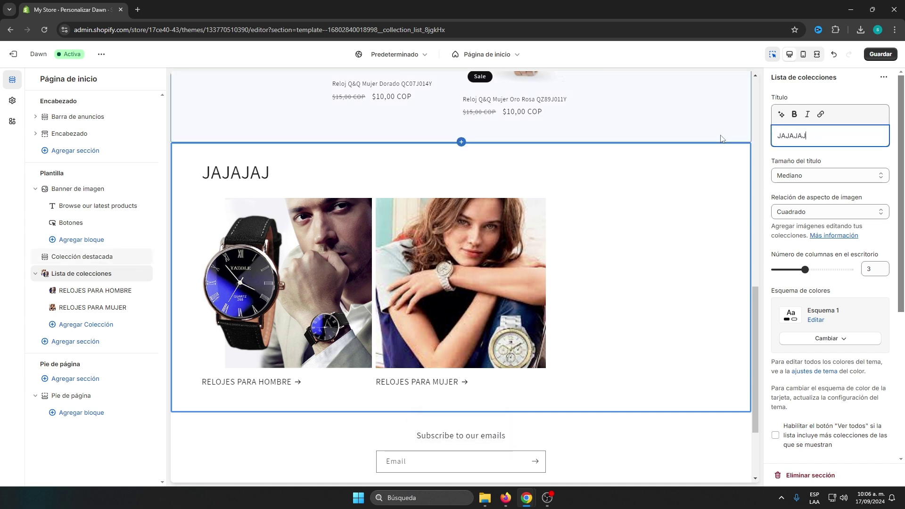
pyautogui.write('AJAJAJ')
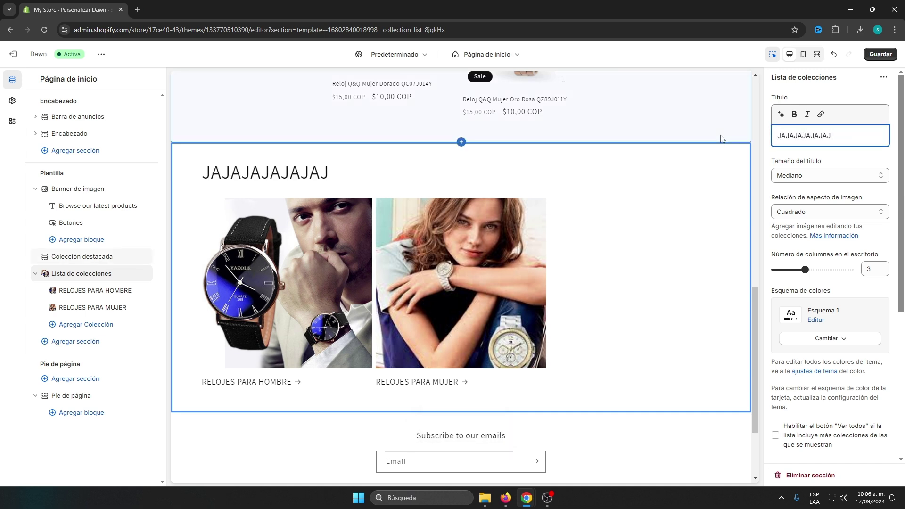
# Set the collection list's number of desktop columns to 2 and save the theme changes.
pyautogui.click(805, 270)
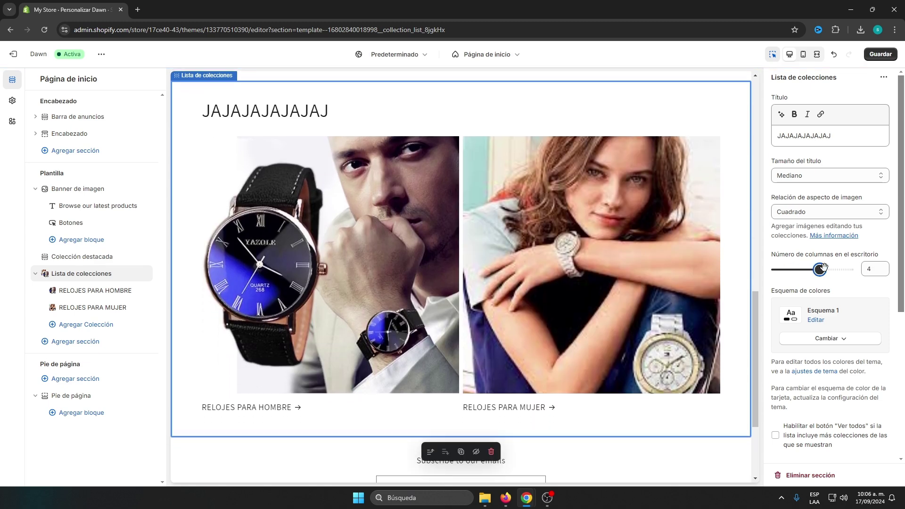
pyautogui.moveTo(824, 267); pyautogui.dragTo(834, 270)
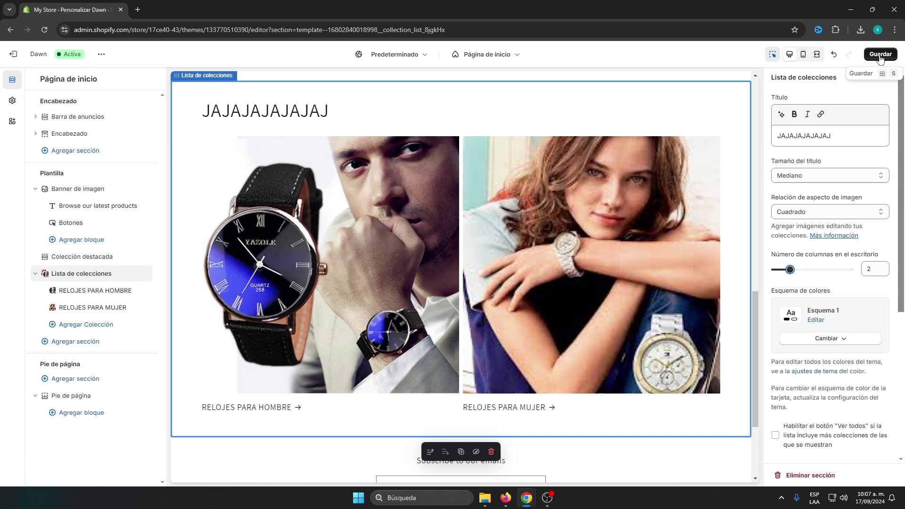
pyautogui.click(879, 54)
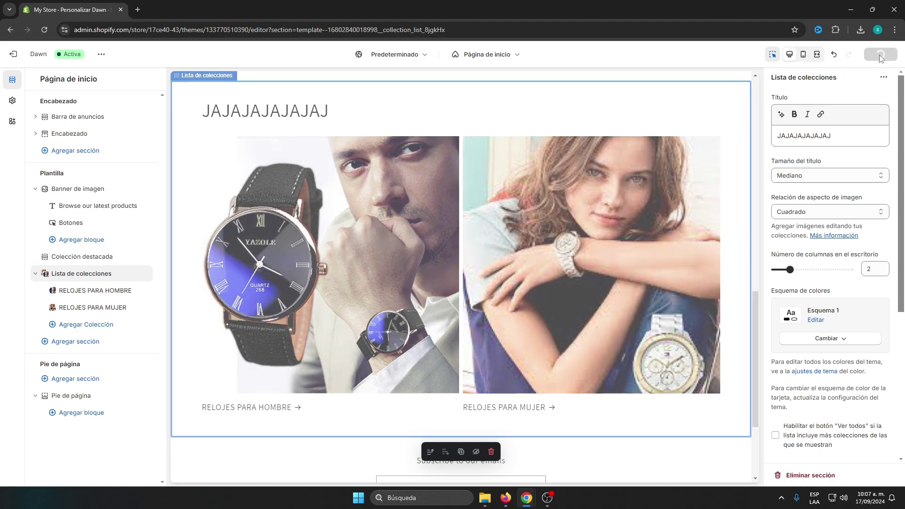